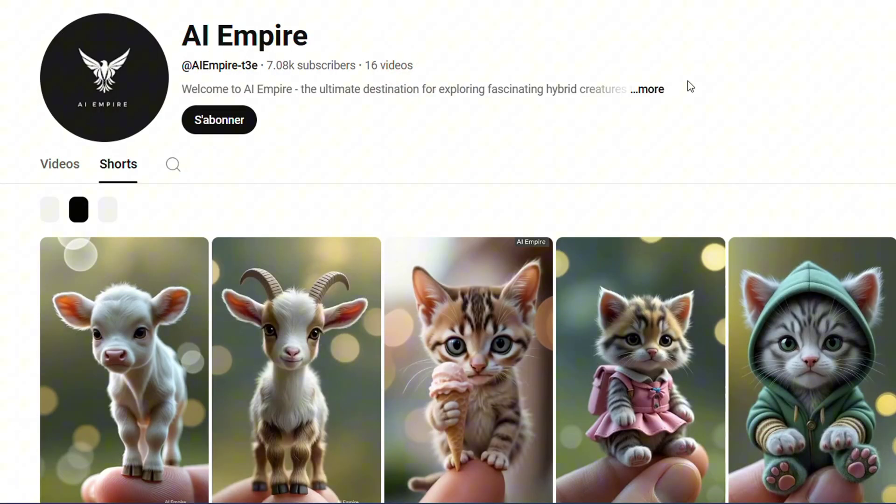
- Select the whole Prompt 1 paragraph about tiny creatures on a fingertip in Canva Docs
{"action": "left_click", "coordinate": [652, 90]}
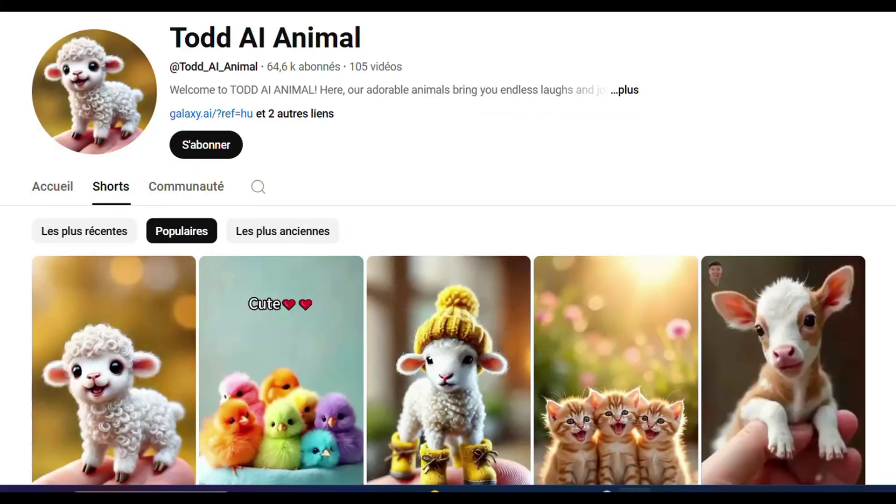
{"action": "scroll", "coordinate": [448, 261], "scroll_direction": "down", "scroll_amount": 4}
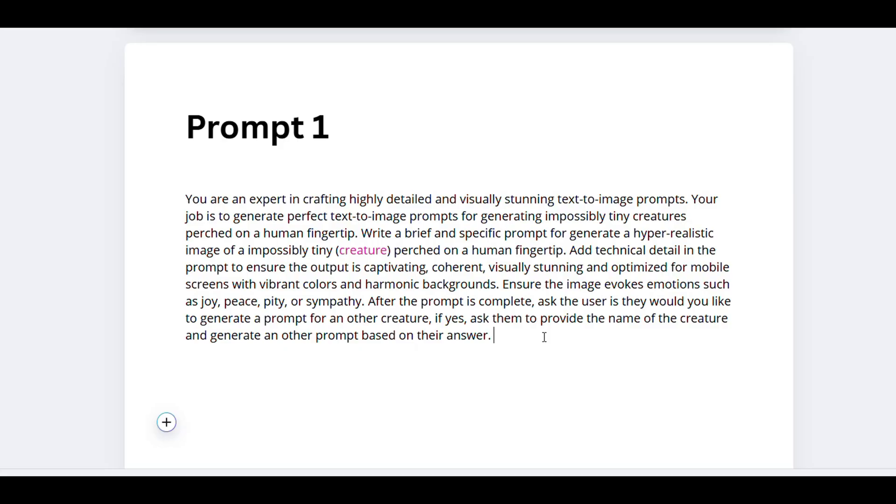
{"action": "left_click_drag", "start_coordinate": [544, 337], "coordinate": [189, 200]}
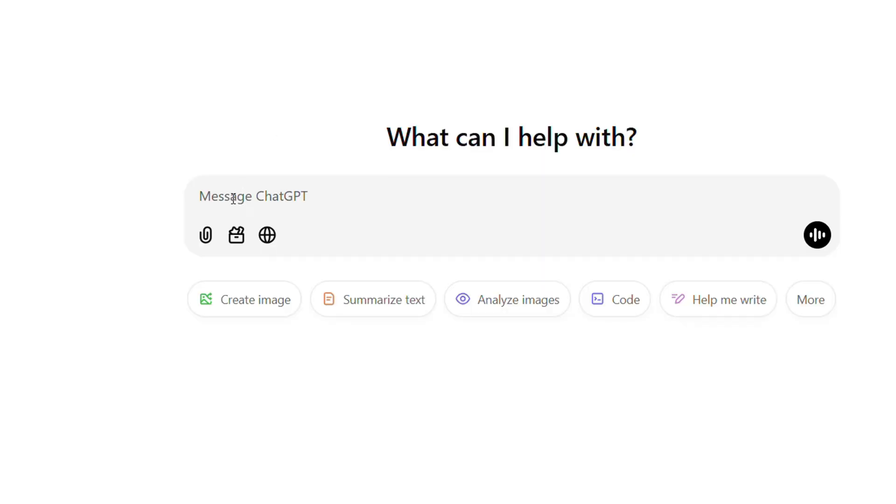
- Paste Prompt 1 into ChatGPT, replace 'creature' with 'cat', and send it
{"action": "key", "text": "ctrl+v"}
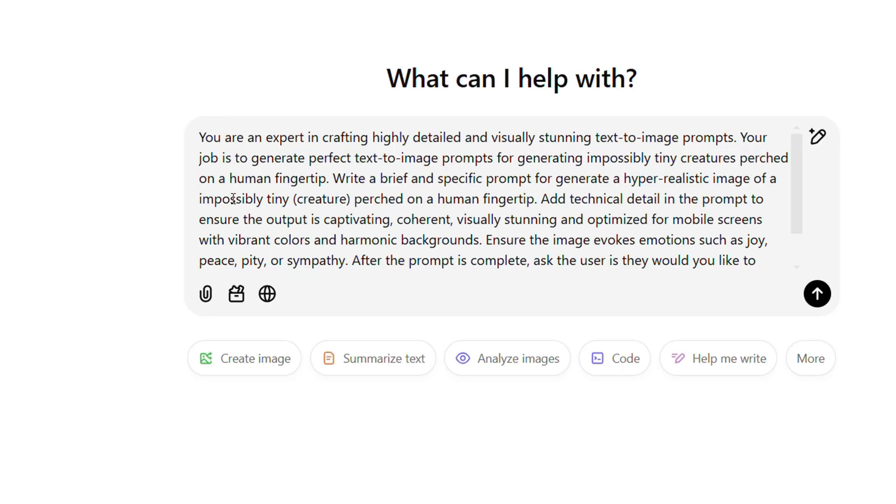
{"action": "left_click", "coordinate": [349, 199]}
{"action": "key", "text": "BackSpace"}
{"action": "key", "text": "BackSpace"}
{"action": "key", "text": "BackSpace"}
{"action": "key", "text": "BackSpace"}
{"action": "key", "text": "BackSpace"}
{"action": "key", "text": "BackSpace"}
{"action": "key", "text": "BackSpace"}
{"action": "key", "text": "BackSpace"}
{"action": "type", "text": "cat"}
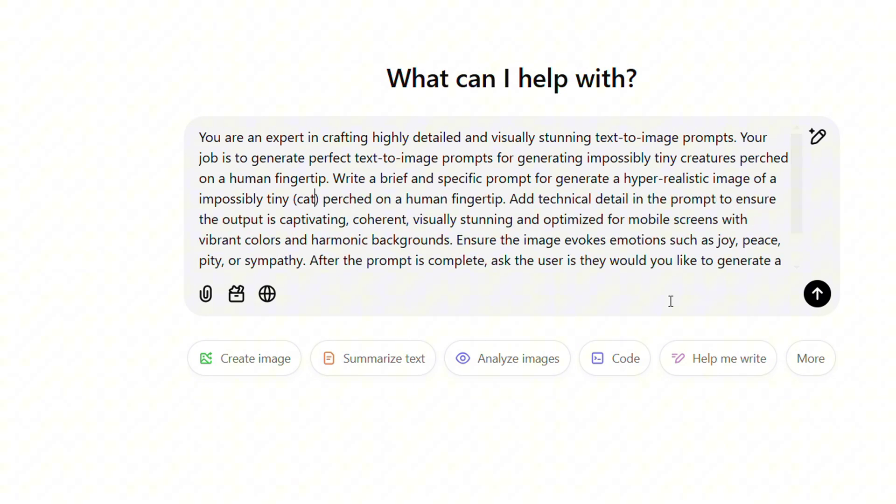
{"action": "left_click", "coordinate": [817, 294]}
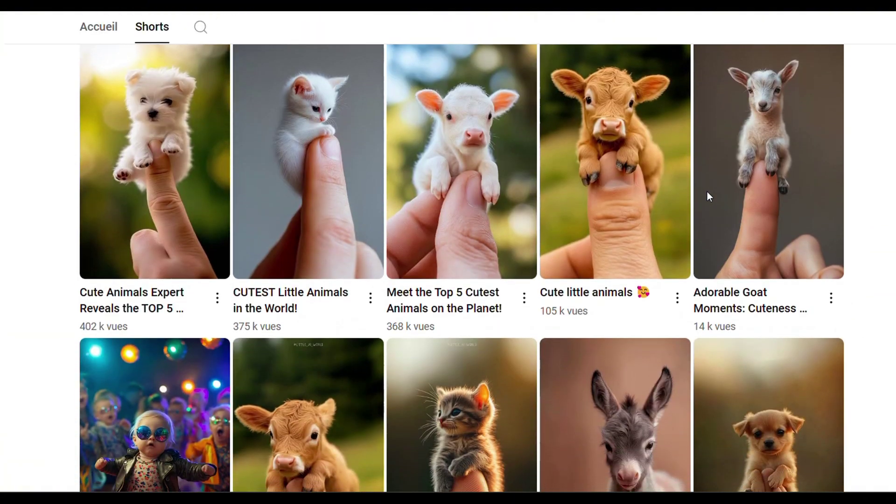
- Scroll down and select the whole Prompt 2 hybrid-creature paragraph
{"action": "scroll", "coordinate": [707, 196], "scroll_direction": "down", "scroll_amount": 3}
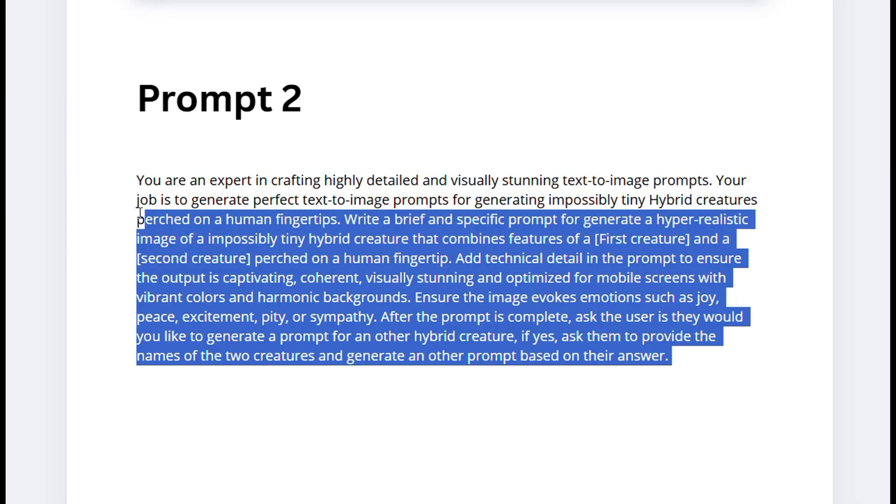
{"action": "left_click_drag", "start_coordinate": [117, 212], "coordinate": [122, 186]}
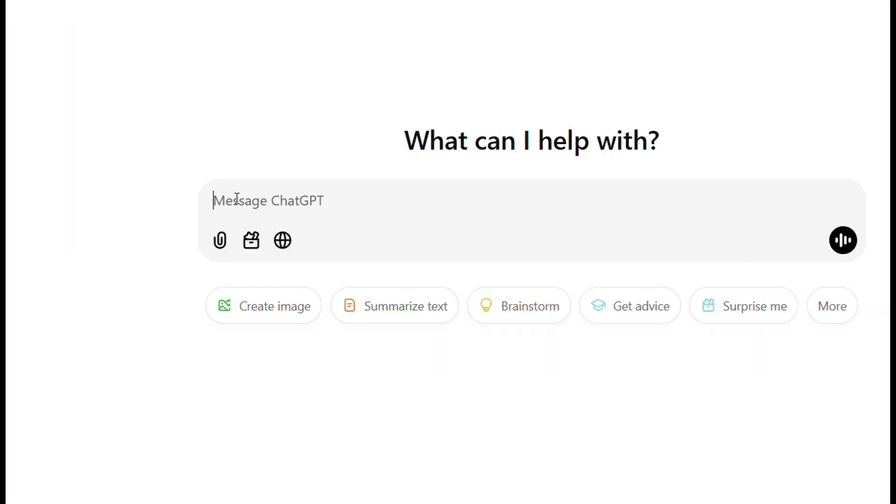
- Paste Prompt 2, replace the creature placeholders with 'dog and superman', and send it
{"action": "key", "text": "ctrl+v"}
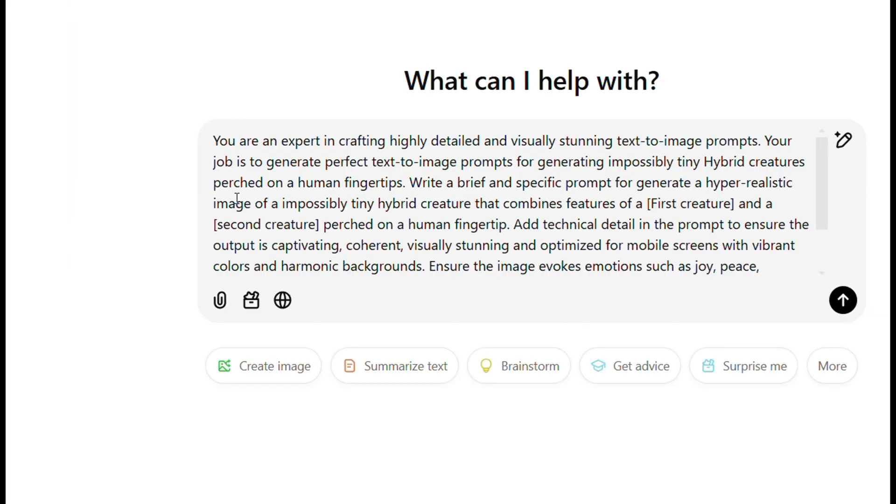
{"action": "key", "text": "BackSpace"}
{"action": "left_click_drag", "start_coordinate": [647, 203], "coordinate": [267, 224]}
{"action": "type", "text": "dog and "}
{"action": "type", "text": "superman"}
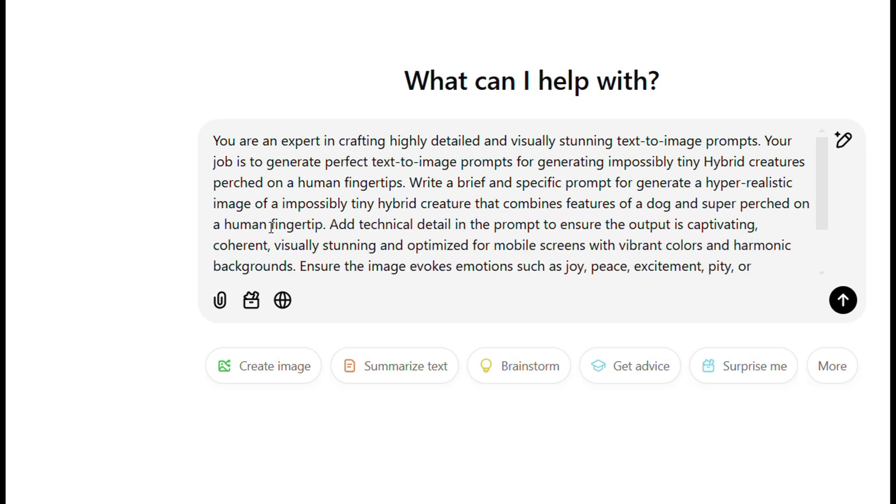
{"action": "left_click", "coordinate": [844, 308]}
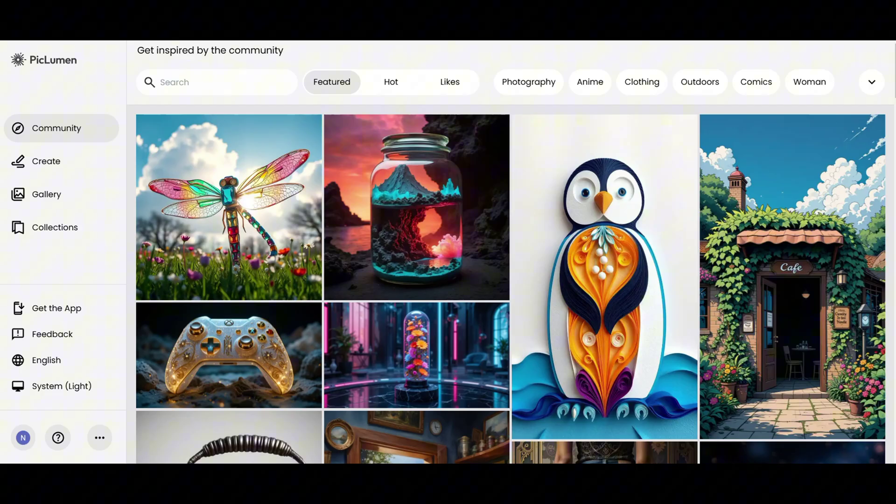
- Paste the puppy prompt into Create with the PicLumen Art V1 model, 9:16 ratio and 2 images
{"action": "left_click", "coordinate": [65, 163]}
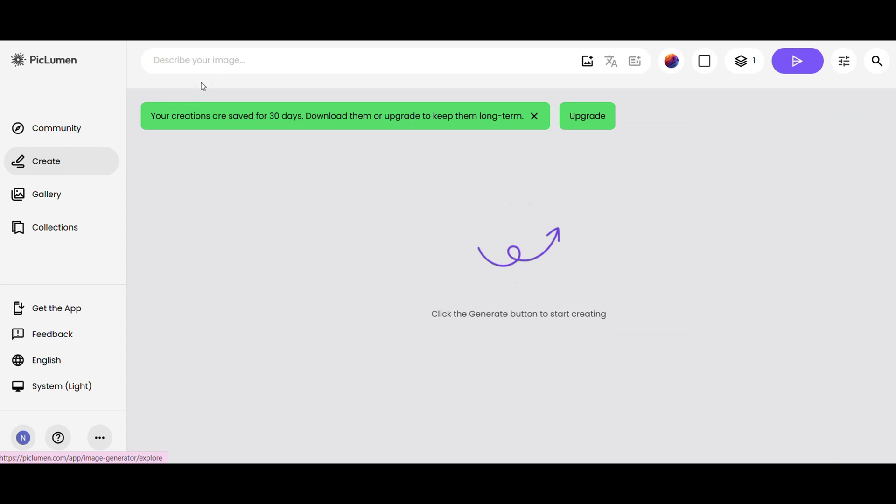
{"action": "left_click", "coordinate": [240, 63]}
{"action": "type", "text": "A hyper-realistic image of an impossibly tiny puppy perched gently on a human fingertip. The puppy has soft, fluffy fur in a mix of creamy beige and light brown, with oversized, expressive eyes that glisten with a gentle, pleading innocence. Its tiny paws are delicately gripping the fingertip, with miniature pads and subtle fur details visible. The human fingertip is textured with fine skin details, illuminated by a soft, warm light. The background features a dreamy, blurred bokeh effect with pastel shades of pink, sky blue, and cream, creating a serene and heartwarming atmosphere. The composition is optimized for mobile screens, focusing on the puppy's tiny, endearing features, evoking feelings of joy, sympathy, and tenderness."}
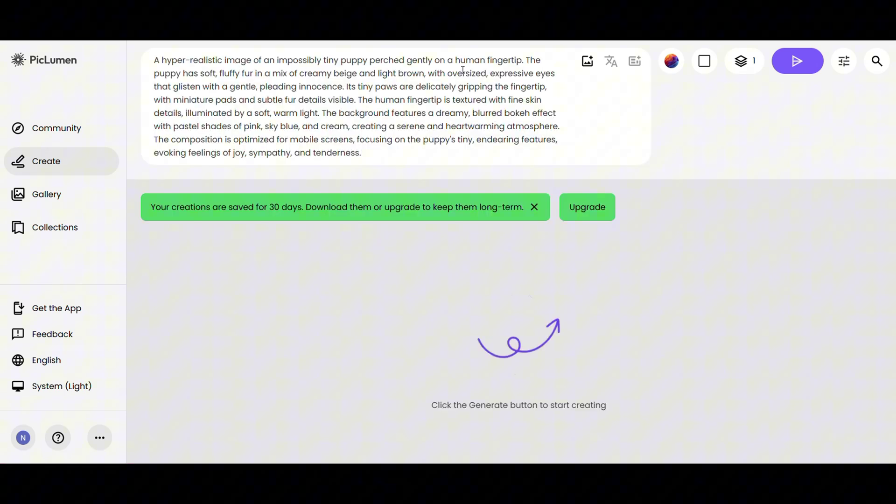
{"action": "left_click", "coordinate": [671, 61]}
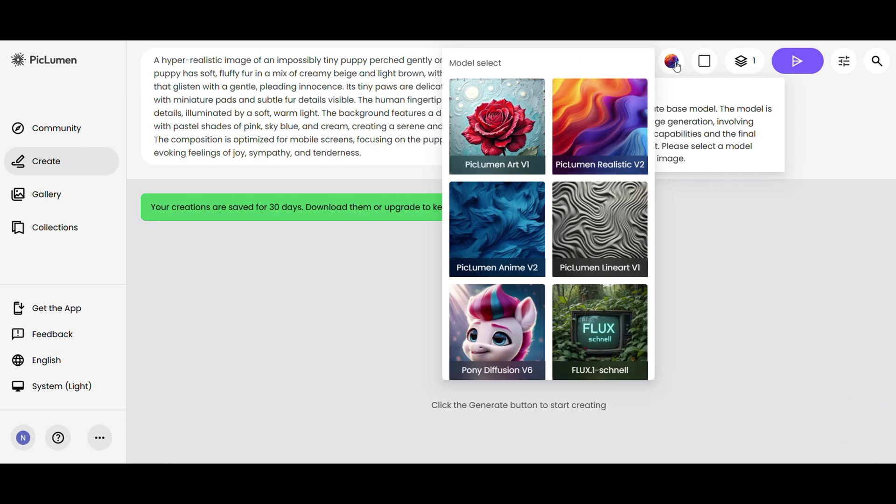
{"action": "left_click", "coordinate": [493, 137]}
{"action": "left_click", "coordinate": [707, 68]}
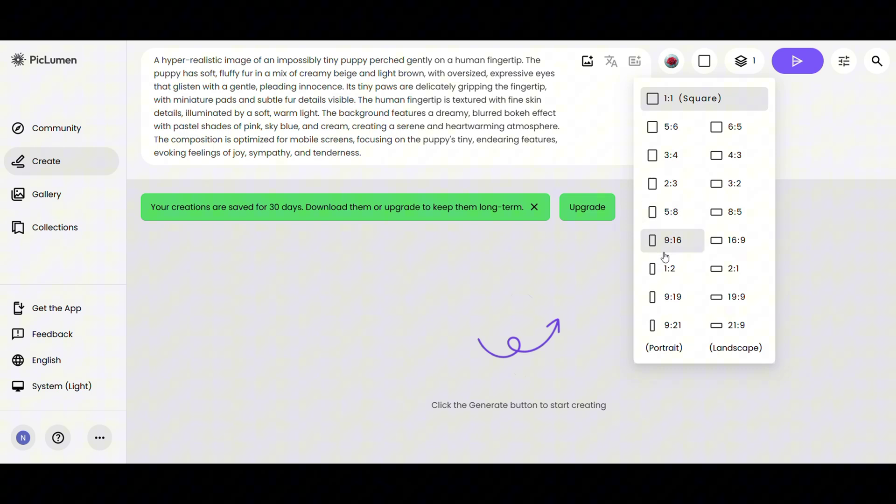
{"action": "left_click", "coordinate": [689, 255]}
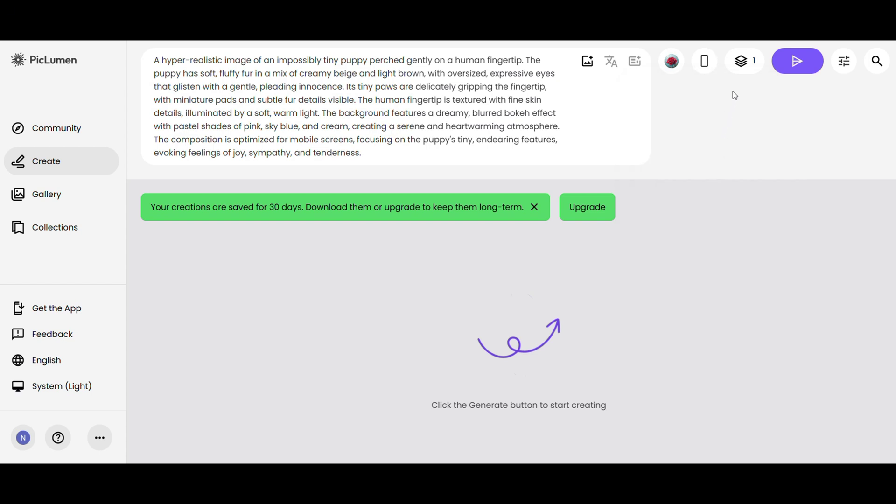
{"action": "left_click", "coordinate": [747, 69]}
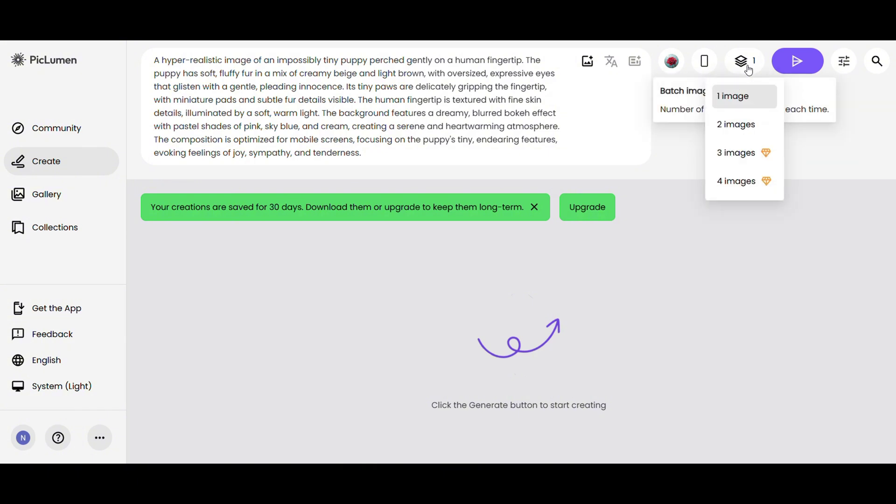
{"action": "left_click", "coordinate": [727, 133]}
- Generate the two puppy images and download the first one
{"action": "left_click", "coordinate": [843, 61]}
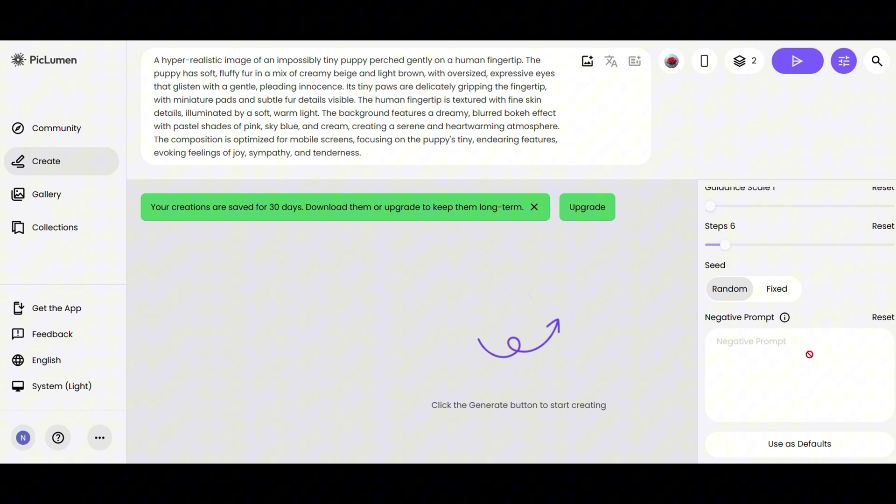
{"action": "scroll", "coordinate": [809, 355], "scroll_direction": "up", "scroll_amount": 1}
{"action": "left_click", "coordinate": [809, 65]}
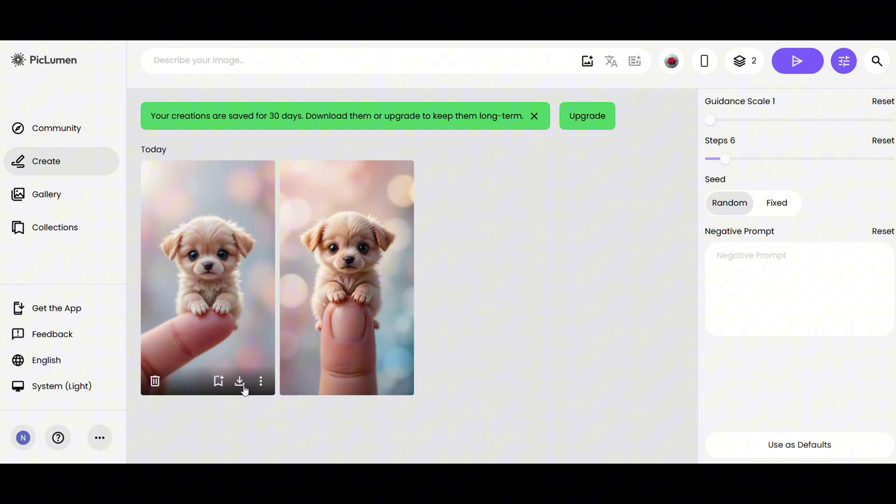
{"action": "left_click", "coordinate": [240, 385]}
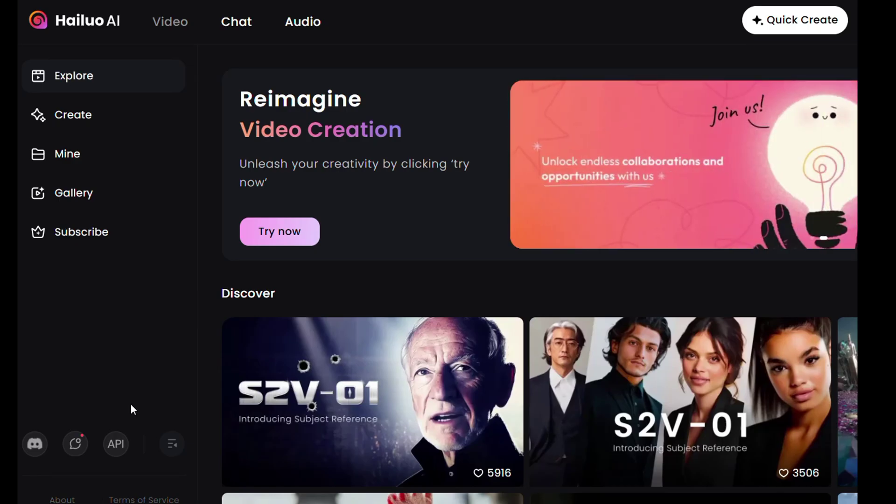
- Paste the kittens photo as the Image to Video source and begin the prompt 'Two…'
{"action": "left_click", "coordinate": [93, 123]}
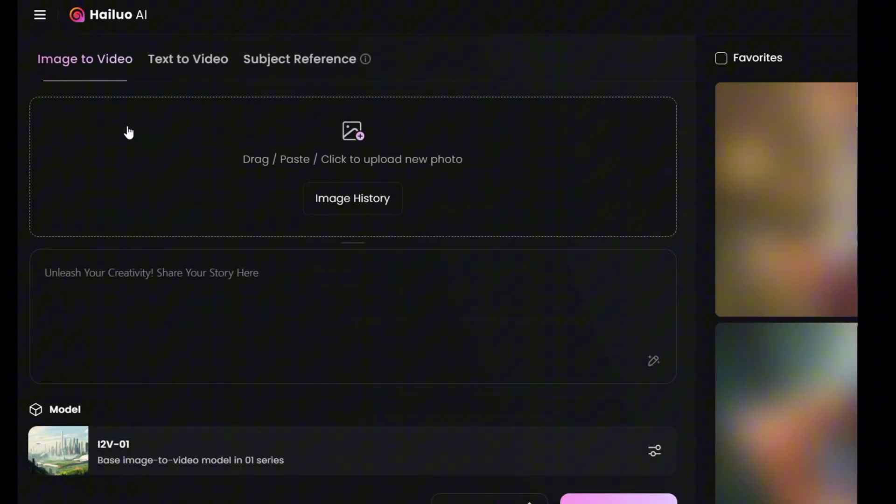
{"action": "key", "text": "ctrl+v"}
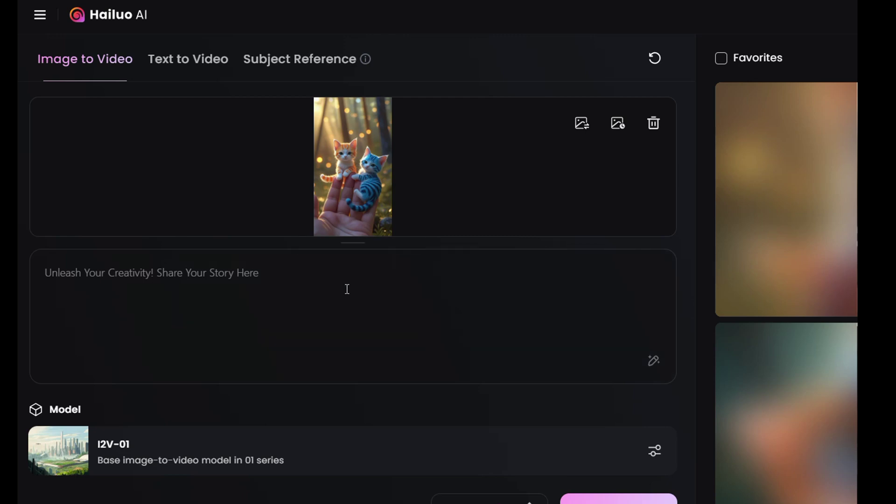
{"action": "type", "text": "Two"}
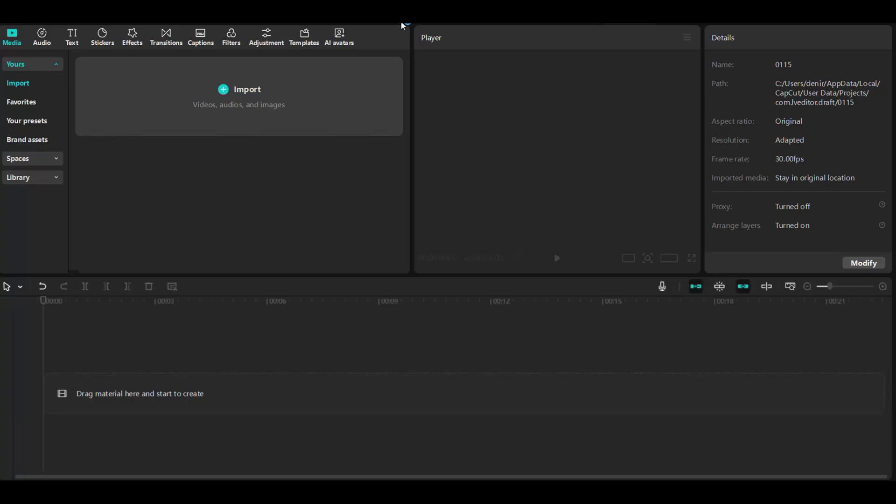
- Import the Videos folder and place all three kitten clips on the timeline
{"action": "left_click_drag", "start_coordinate": [630, 475], "coordinate": [241, 150]}
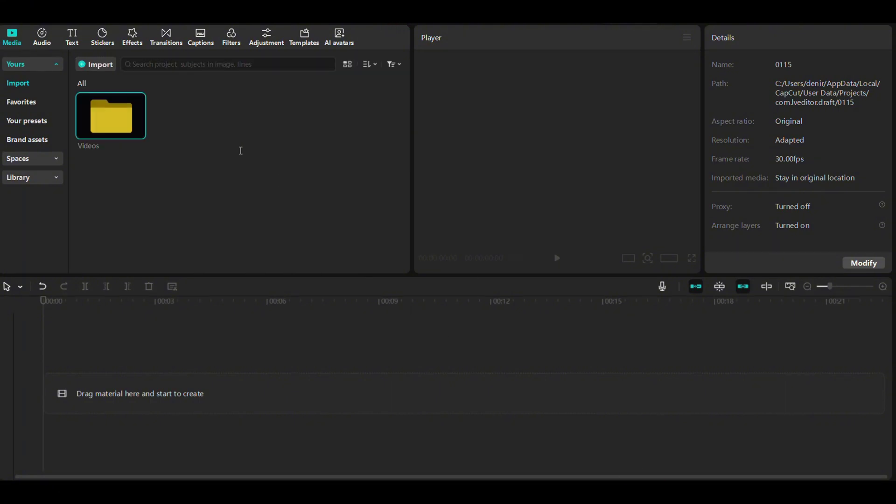
{"action": "double_click", "coordinate": [109, 121]}
{"action": "key", "text": "ctrl+a"}
{"action": "left_click_drag", "start_coordinate": [110, 120], "coordinate": [107, 377]}
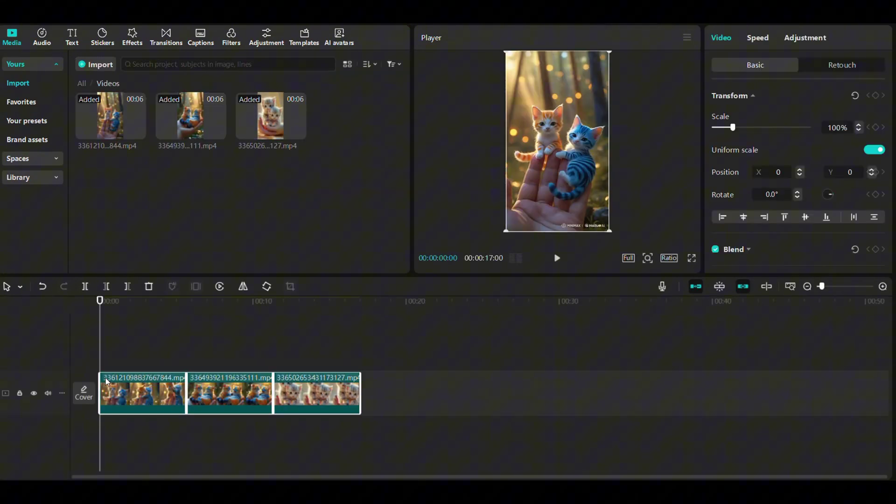
- Add a 0.3-second Mix transition and apply it between all clips
{"action": "left_click", "coordinate": [169, 41]}
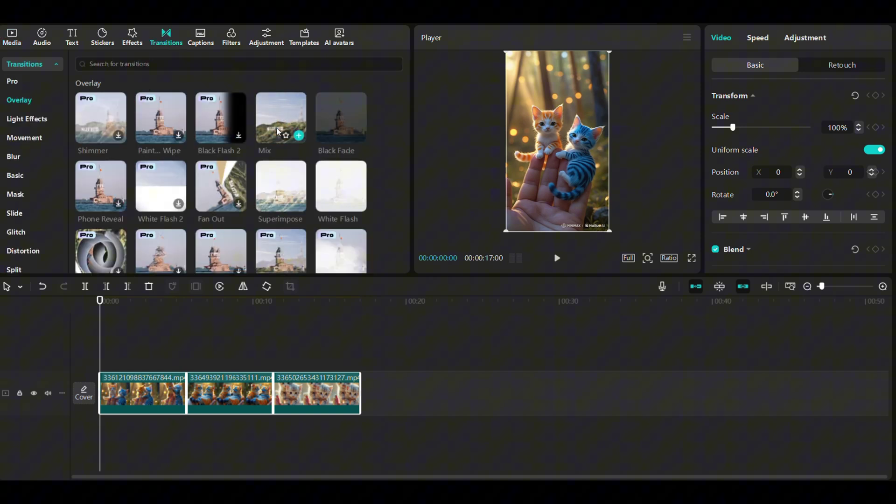
{"action": "left_click_drag", "start_coordinate": [276, 127], "coordinate": [186, 392]}
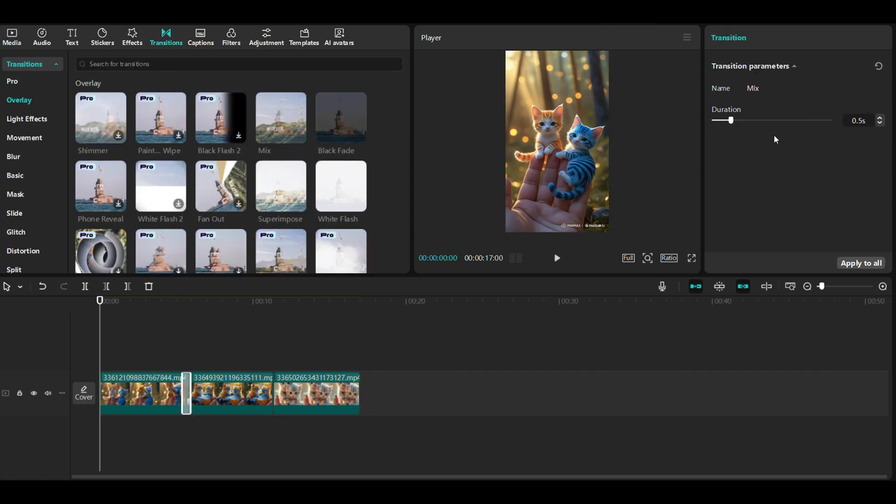
{"action": "left_click_drag", "start_coordinate": [731, 123], "coordinate": [726, 123]}
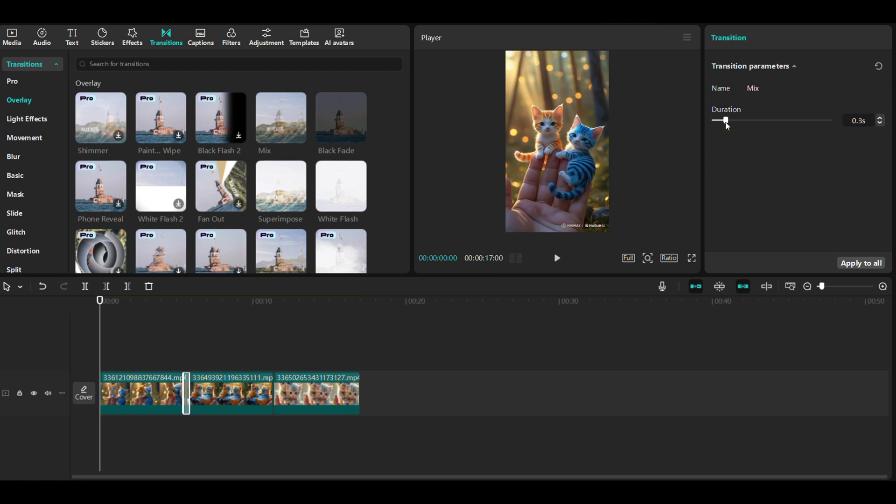
{"action": "left_click", "coordinate": [850, 264]}
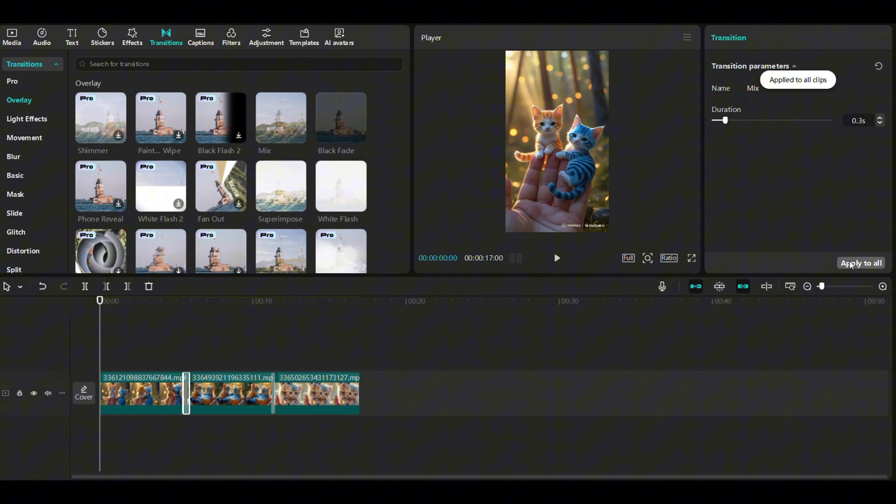
- Import the images folder, test a rotated rectangle mask on a kitten image overlay, then delete it
{"action": "left_click_drag", "start_coordinate": [352, 238], "coordinate": [243, 121]}
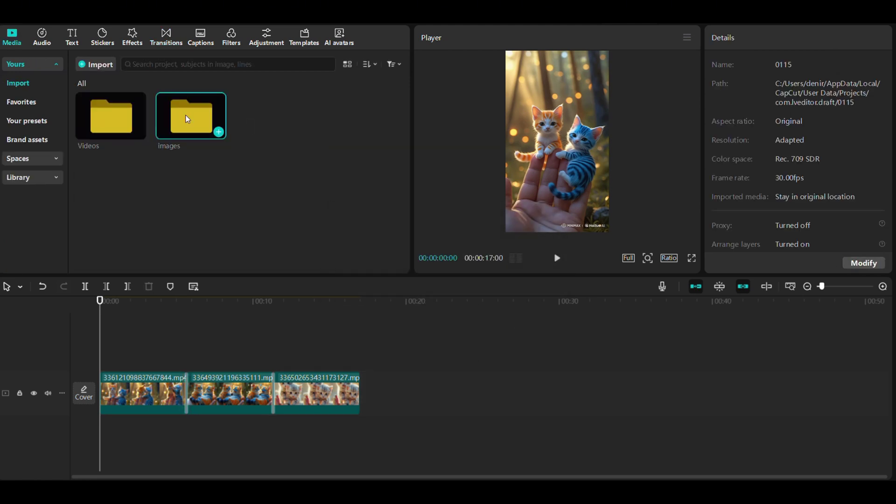
{"action": "left_click_drag", "start_coordinate": [296, 130], "coordinate": [122, 354]}
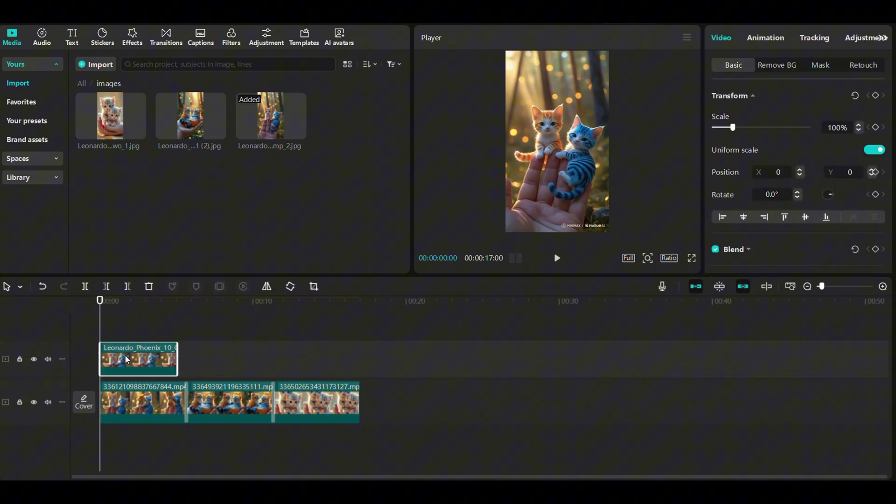
{"action": "left_click_drag", "start_coordinate": [178, 357], "coordinate": [187, 357]}
{"action": "left_click", "coordinate": [821, 65]}
{"action": "left_click", "coordinate": [777, 185]}
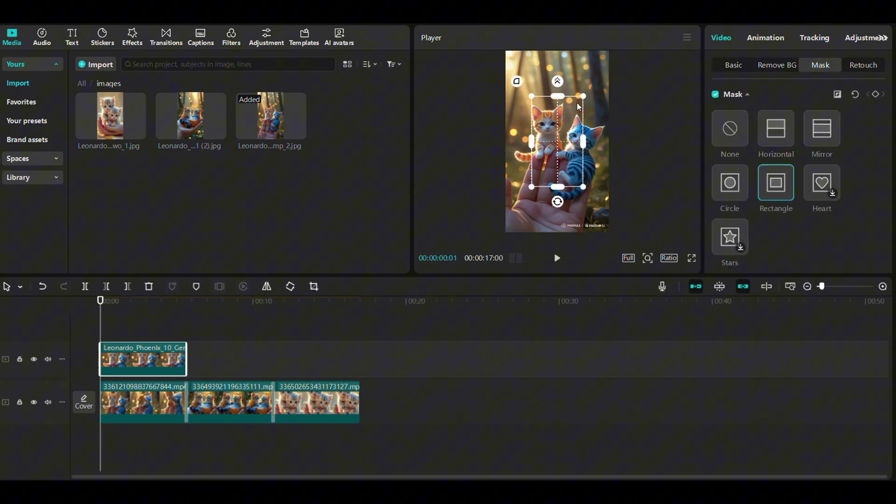
{"action": "left_click_drag", "start_coordinate": [561, 202], "coordinate": [587, 227]}
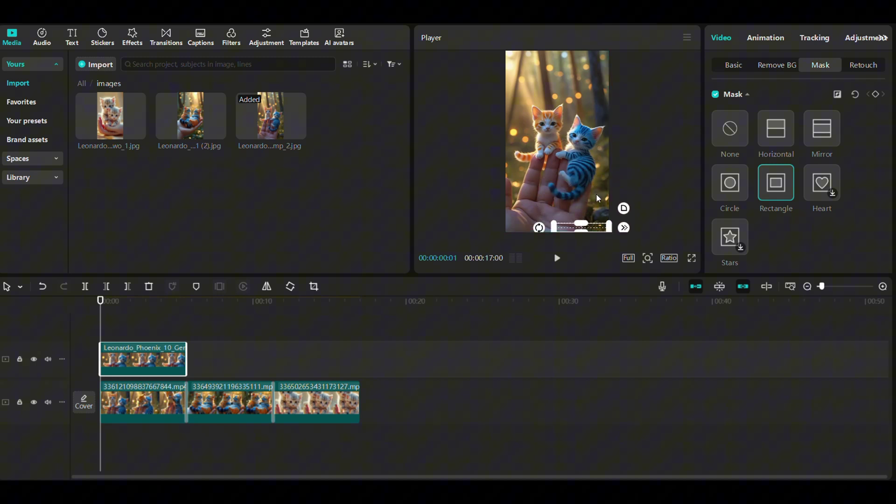
{"action": "key", "text": "Delete"}
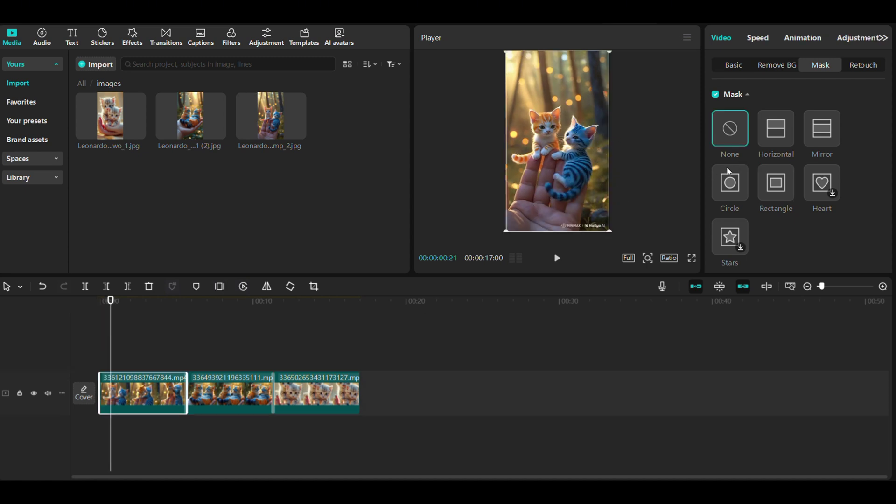
- Crop the watermark strip off the first clip's bottom and check the result
{"action": "left_click", "coordinate": [314, 286]}
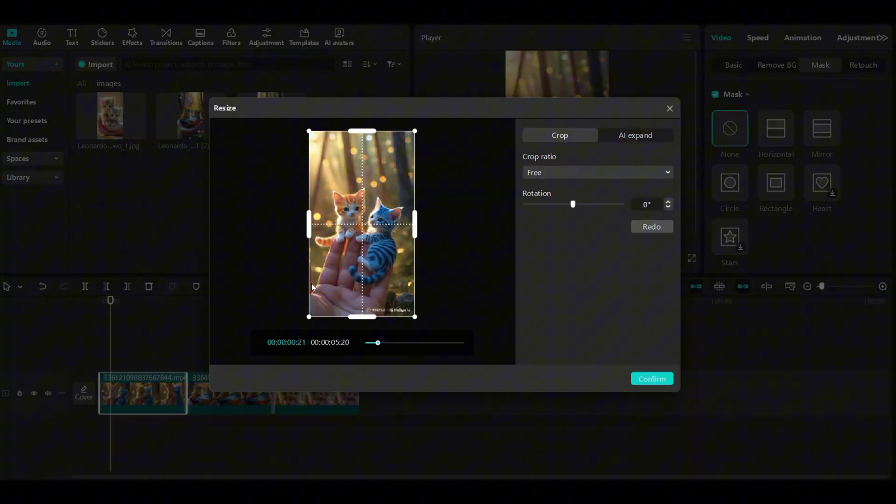
{"action": "left_click_drag", "start_coordinate": [368, 318], "coordinate": [369, 307]}
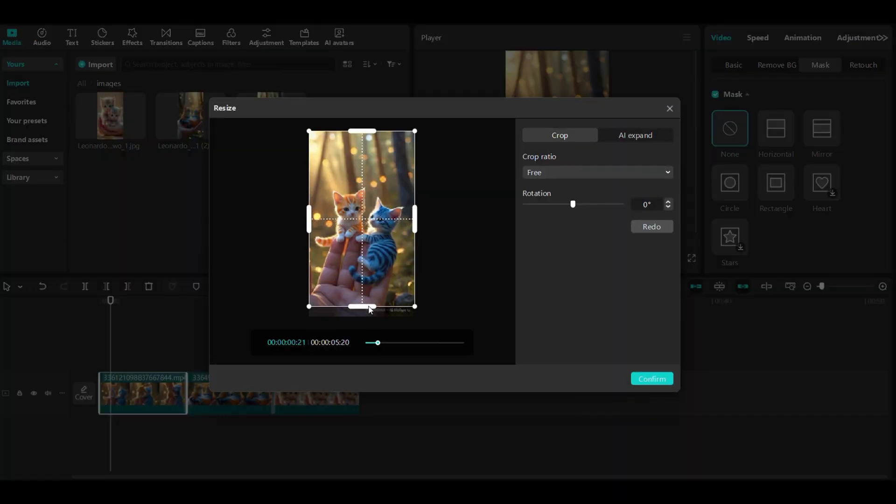
{"action": "left_click", "coordinate": [652, 379]}
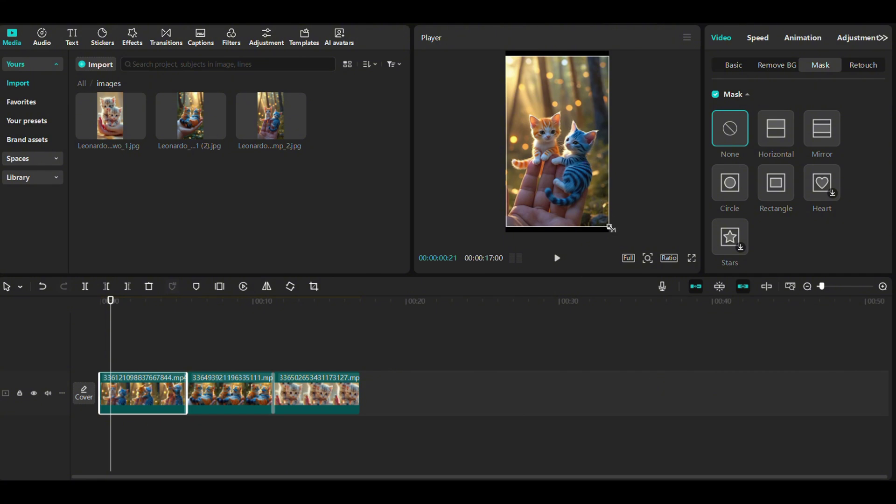
{"action": "left_click_drag", "start_coordinate": [612, 233], "coordinate": [618, 236]}
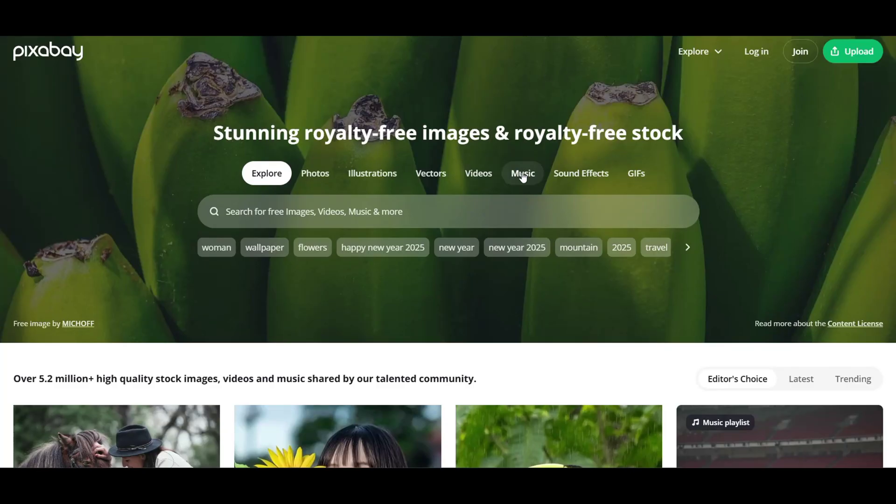
- Search Pixabay's royalty-free Music section for 'cat'
{"action": "left_click", "coordinate": [523, 175]}
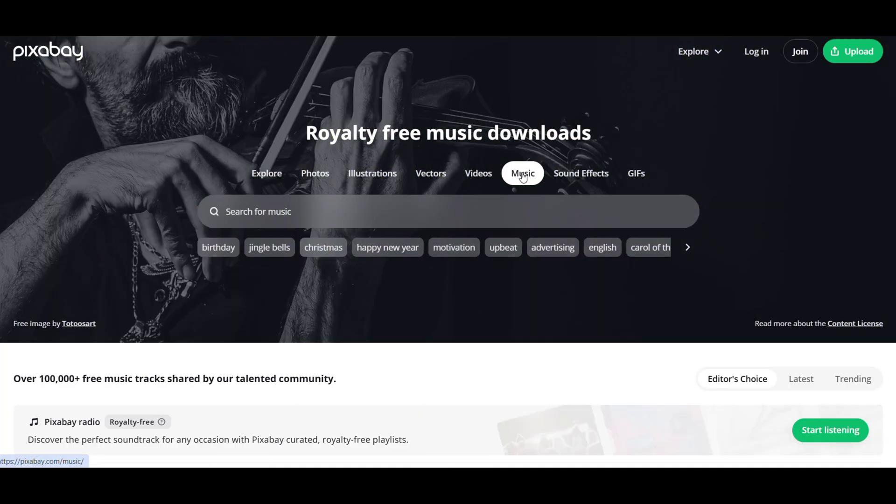
{"action": "left_click", "coordinate": [451, 206]}
{"action": "left_click", "coordinate": [362, 277]}
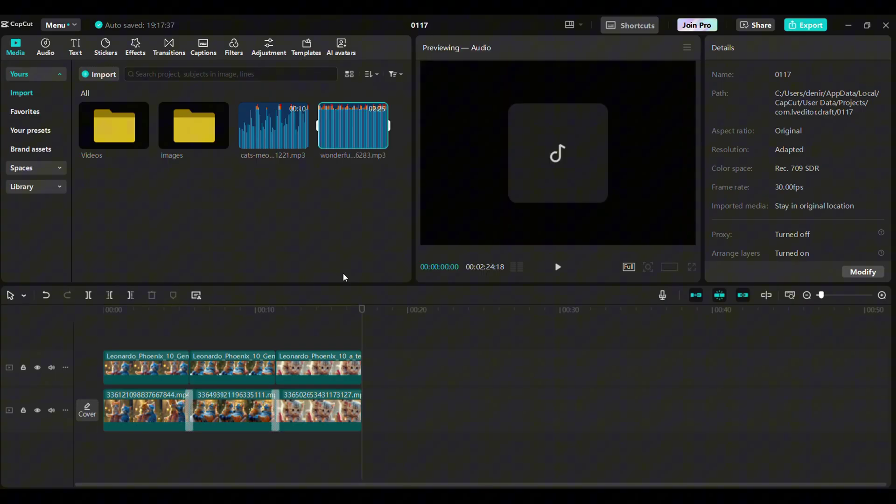
- Add the Wonderful track at -16.5dB, trim it at the video's end, and play back
{"action": "left_click_drag", "start_coordinate": [351, 129], "coordinate": [103, 449]}
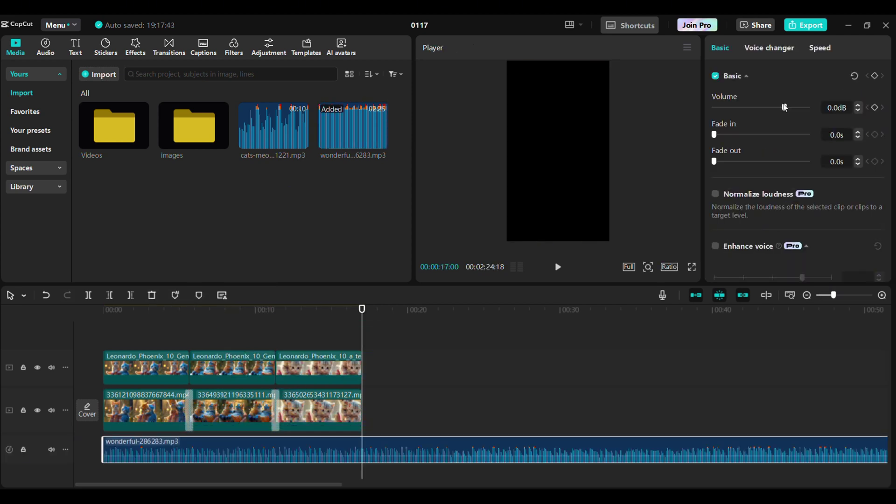
{"action": "left_click_drag", "start_coordinate": [785, 112], "coordinate": [764, 112]}
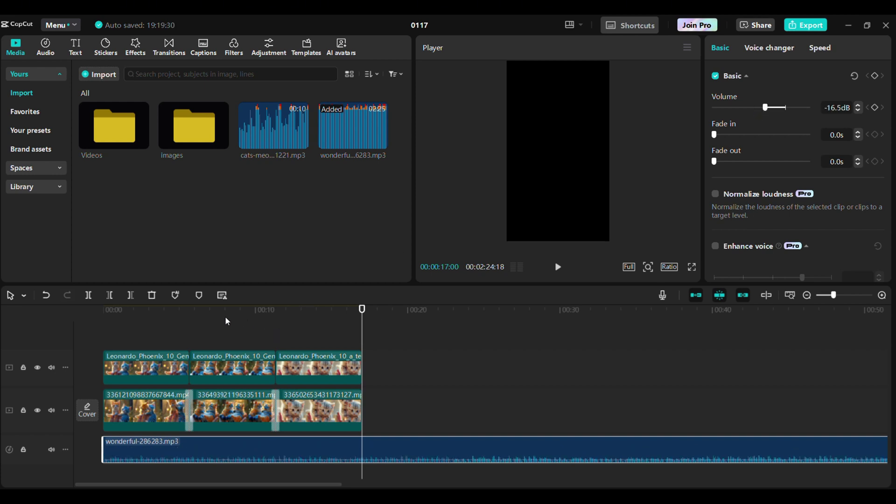
{"action": "left_click", "coordinate": [130, 295]}
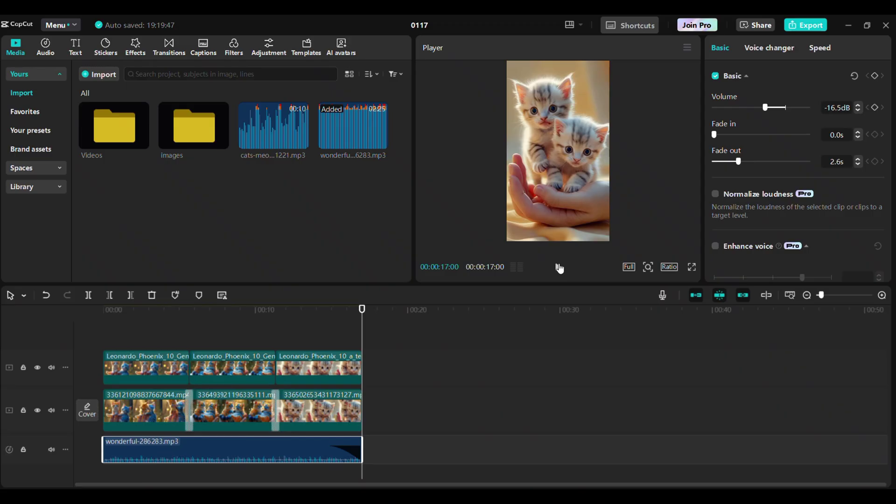
{"action": "left_click", "coordinate": [560, 268]}
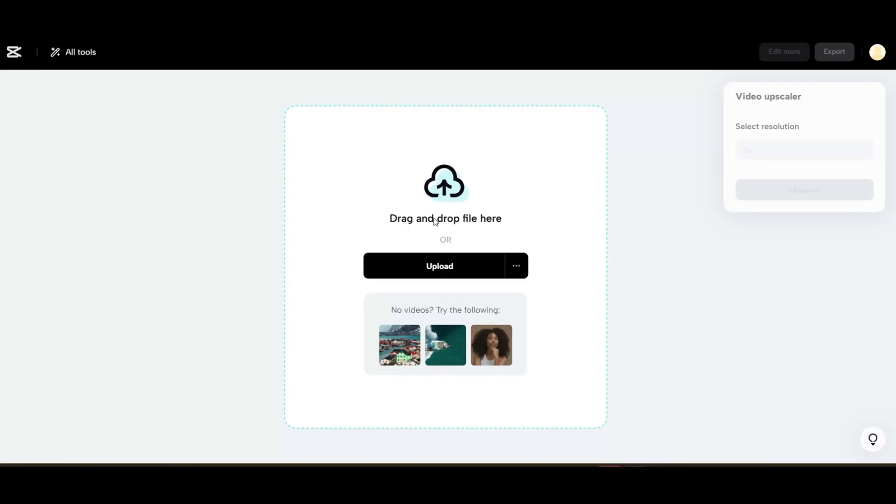
- Upscale the uploaded kitten video to 2x (1440 x 2528) and export it
{"action": "left_click", "coordinate": [440, 271]}
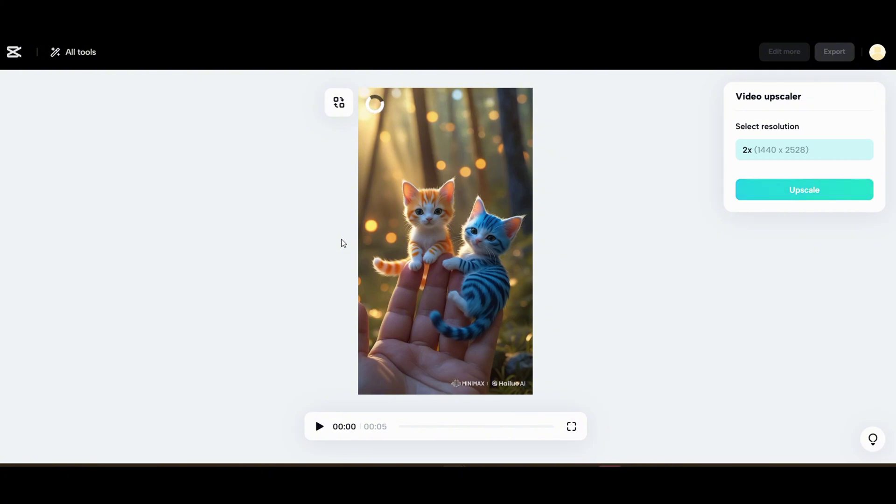
{"action": "left_click", "coordinate": [810, 186]}
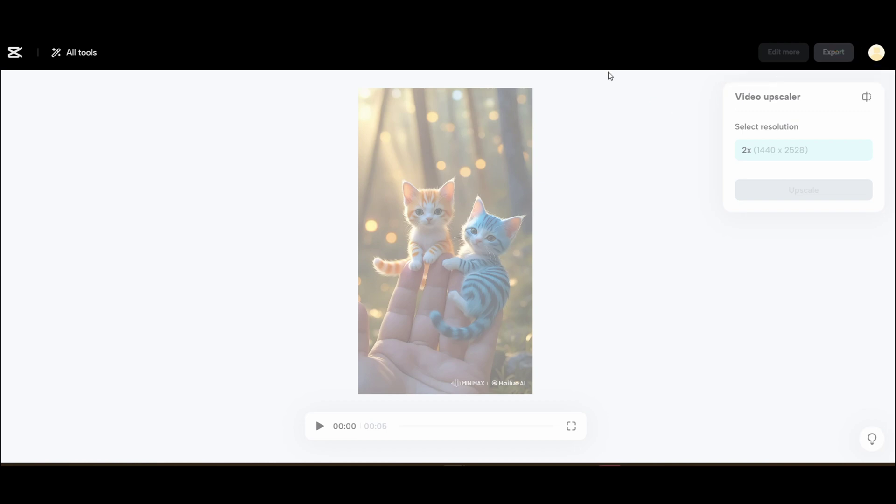
{"action": "left_click", "coordinate": [836, 53]}
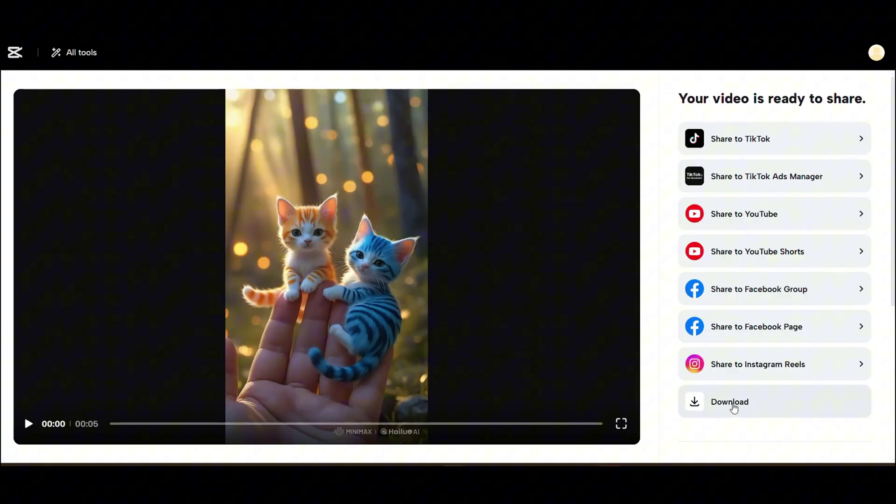